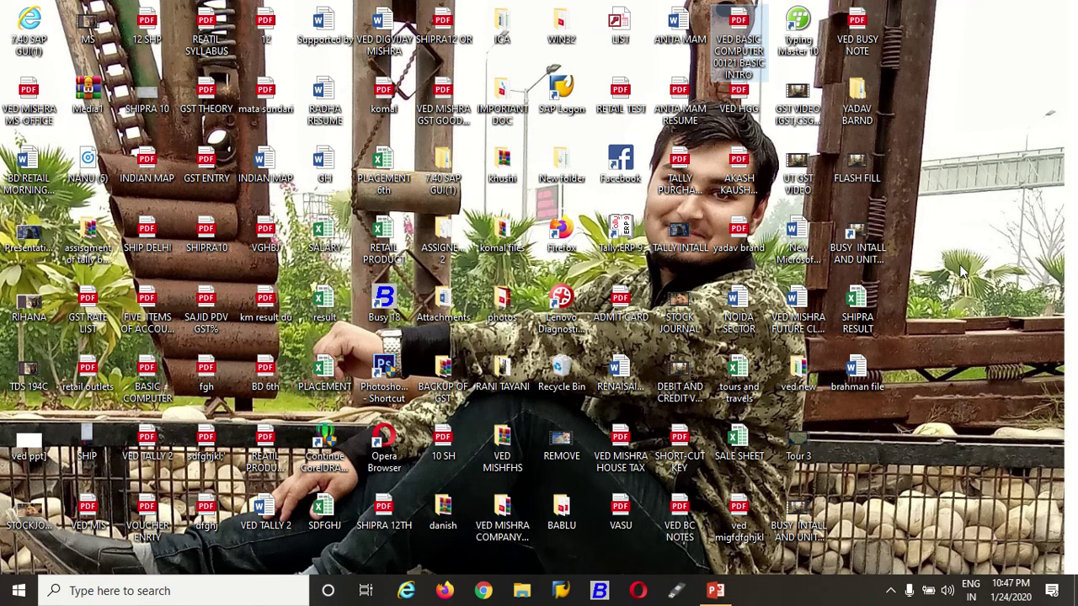
Search 'EXEC' from the Windows Start menu and launch Excel 2016
{"action": "key", "text": "super"}
{"action": "type", "text": "E"}
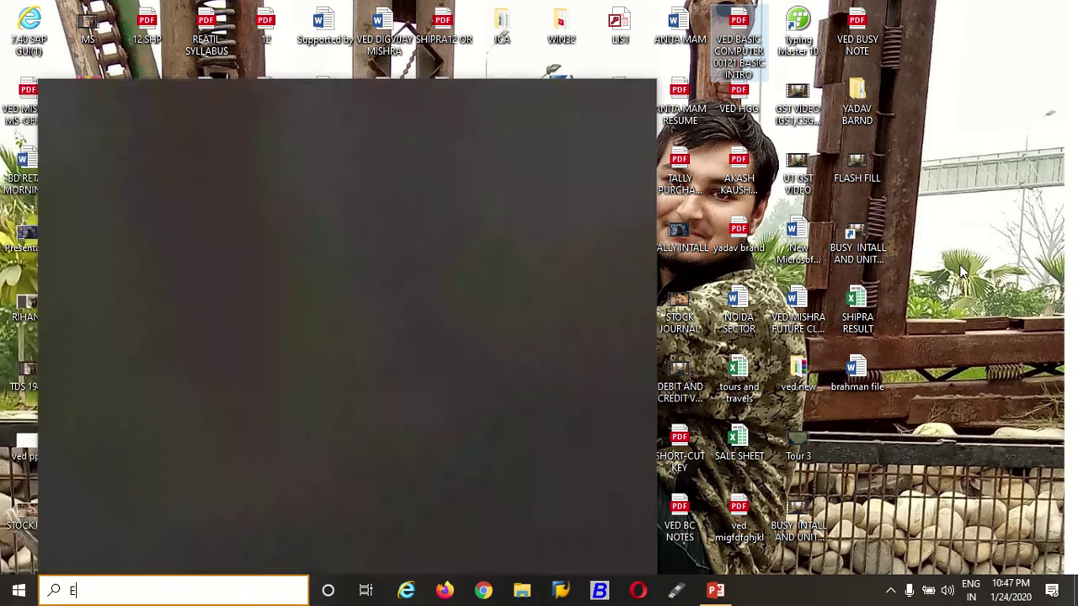
{"action": "type", "text": "XEC"}
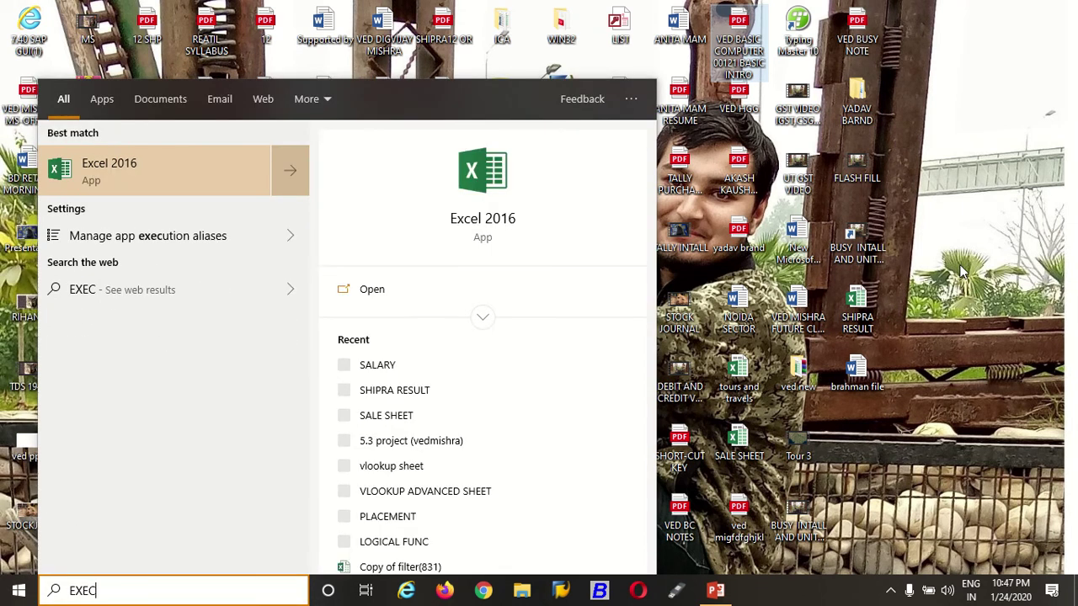
{"action": "key", "text": "Return"}
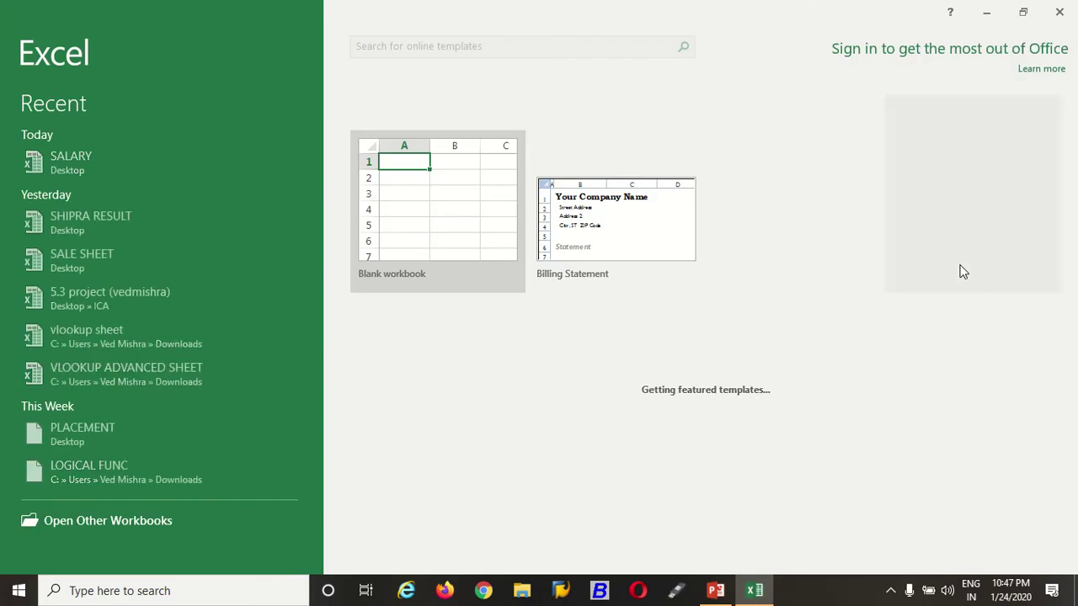
Start a blank workbook and enter the heading STATE in cell D1
{"action": "left_click", "coordinate": [478, 270]}
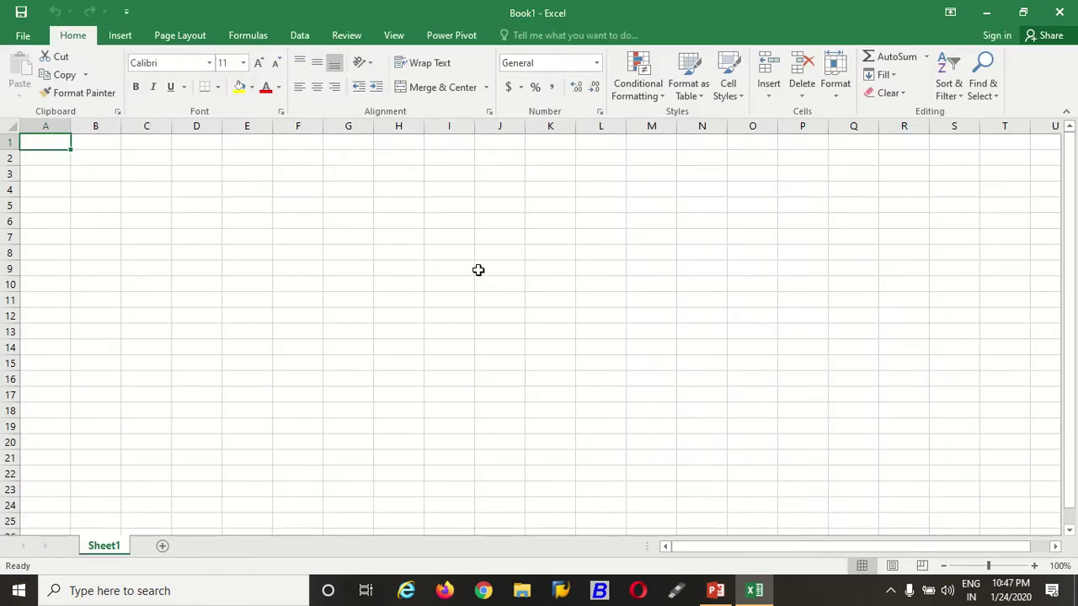
{"action": "key", "text": "Right"}
{"action": "key", "text": "Right"}
{"action": "key", "text": "Right"}
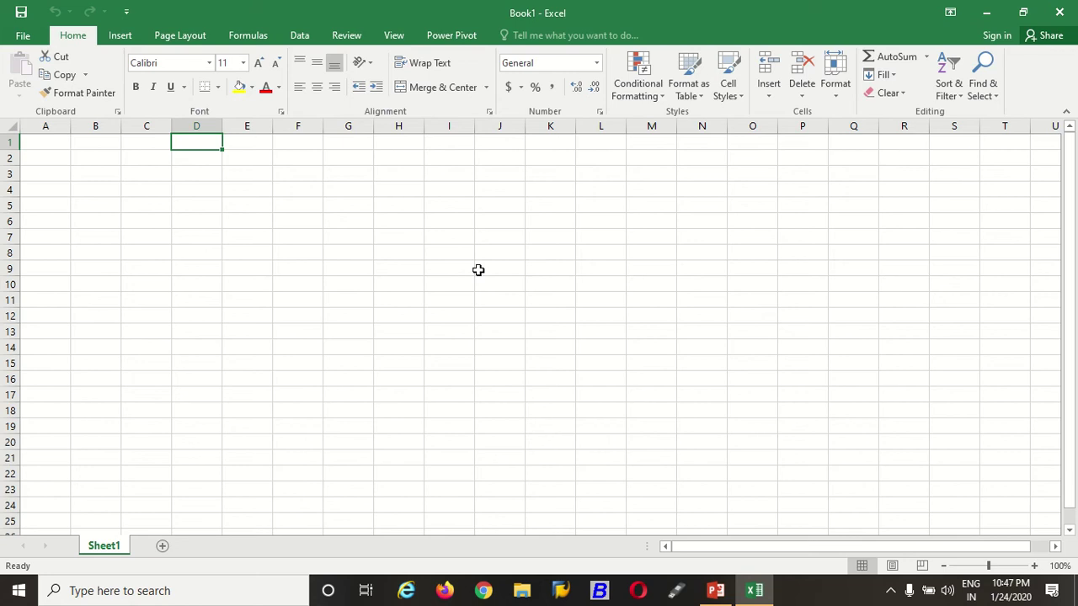
{"action": "type", "text": "STATE"}
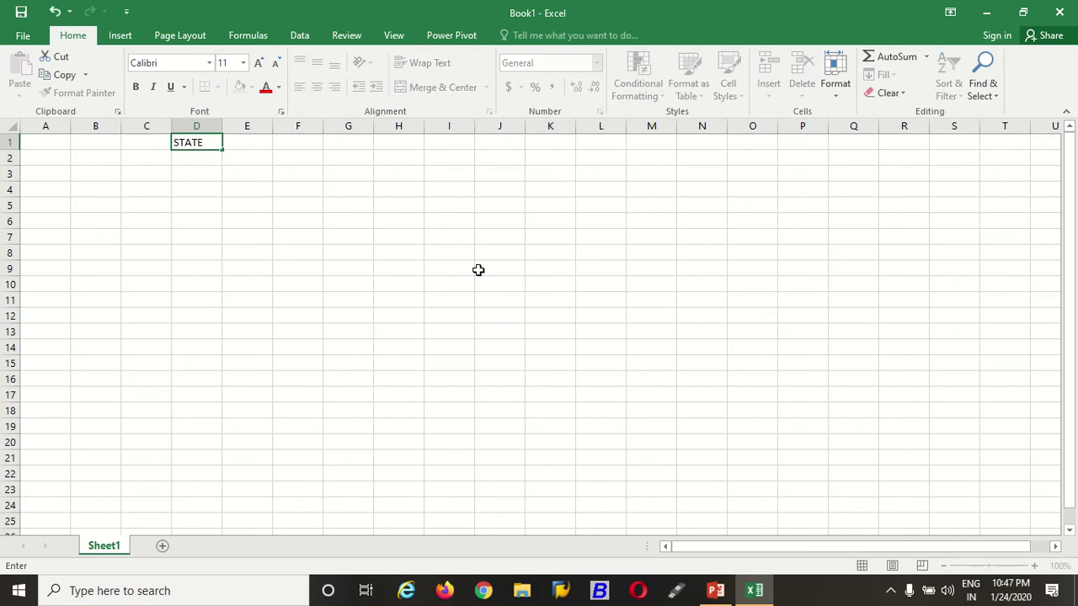
{"action": "key", "text": "Return"}
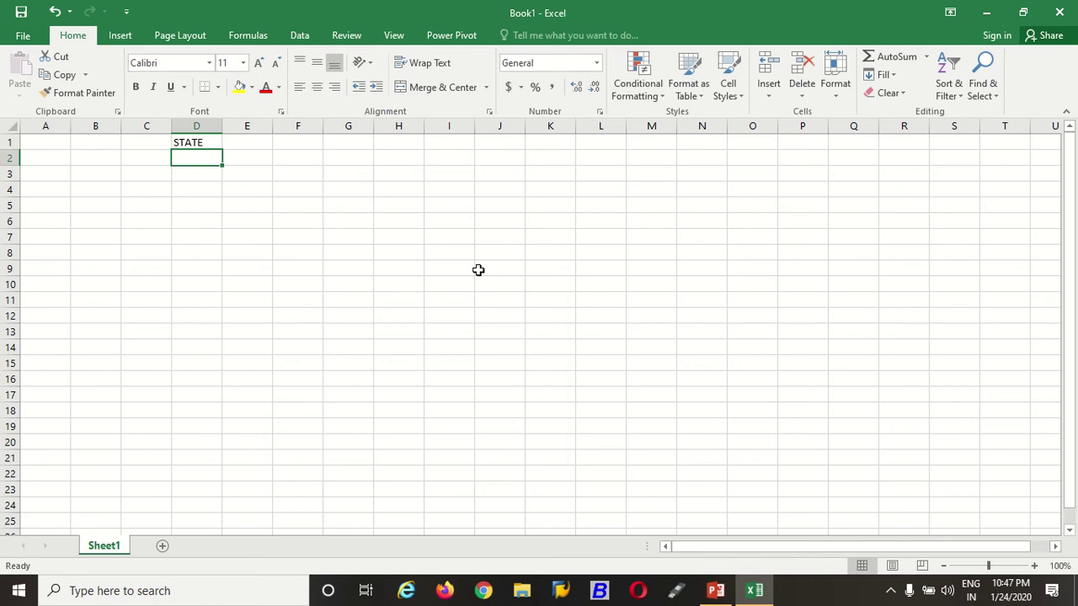
Enter DELHI, HARYANA and GUJRAT in D2:D4, then return to D2
{"action": "type", "text": "DELHI"}
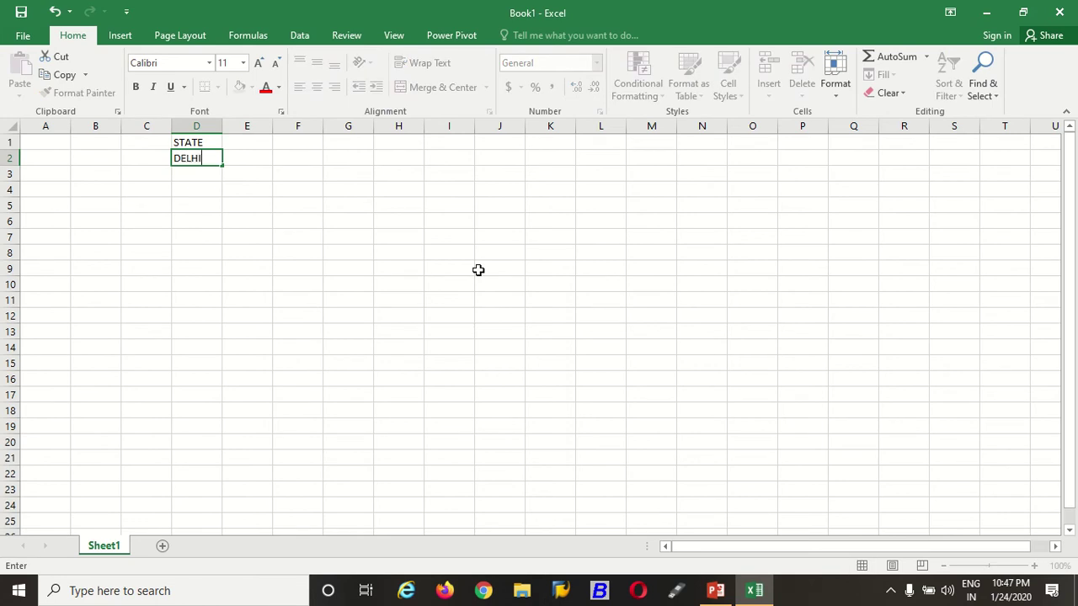
{"action": "key", "text": "Return"}
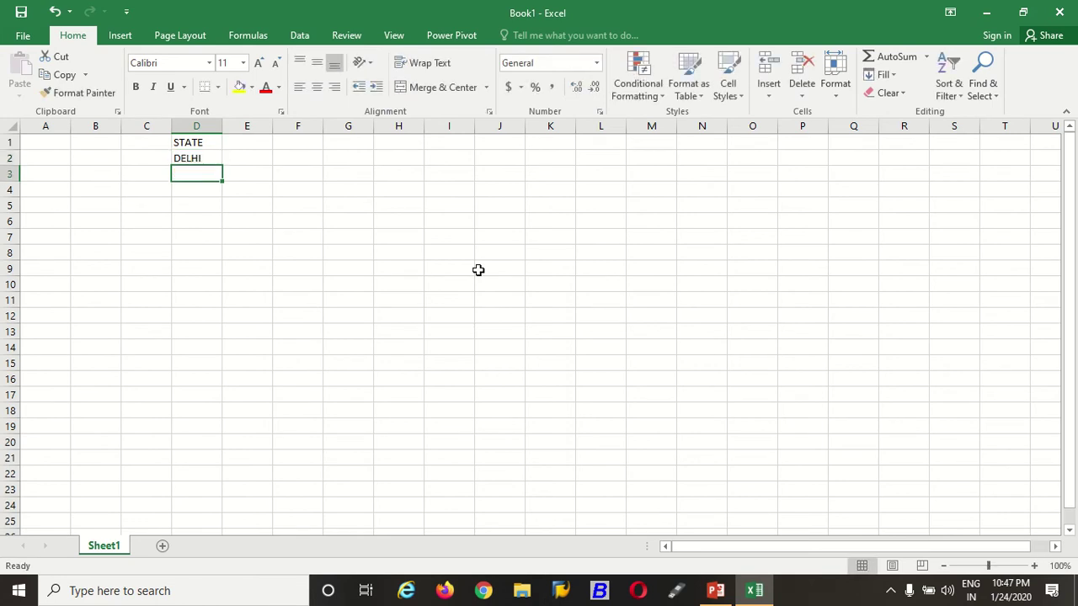
{"action": "type", "text": "HARY"}
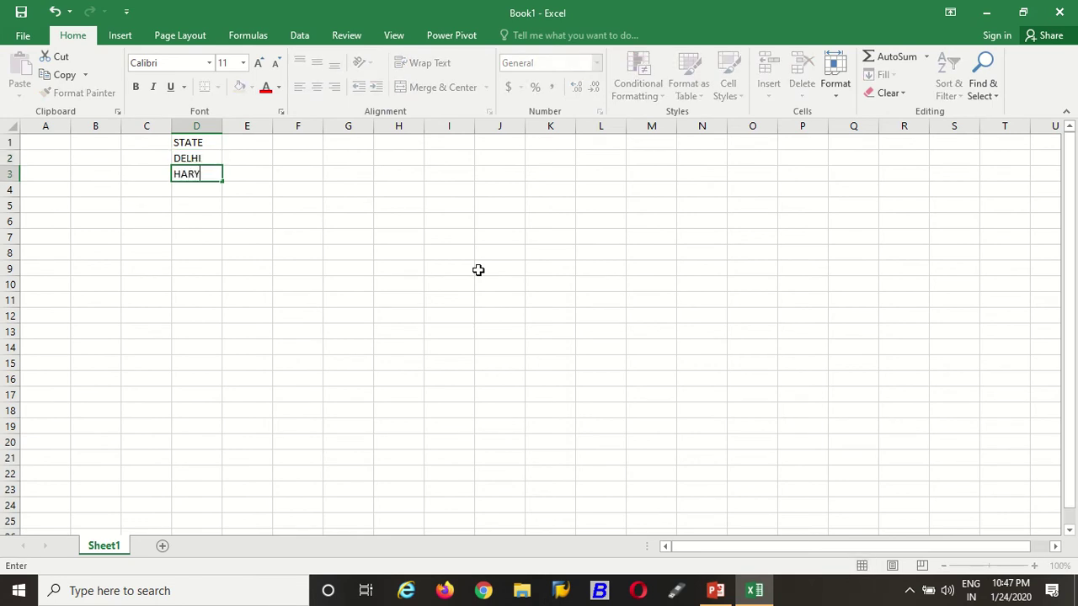
{"action": "type", "text": "ANA"}
{"action": "key", "text": "Return"}
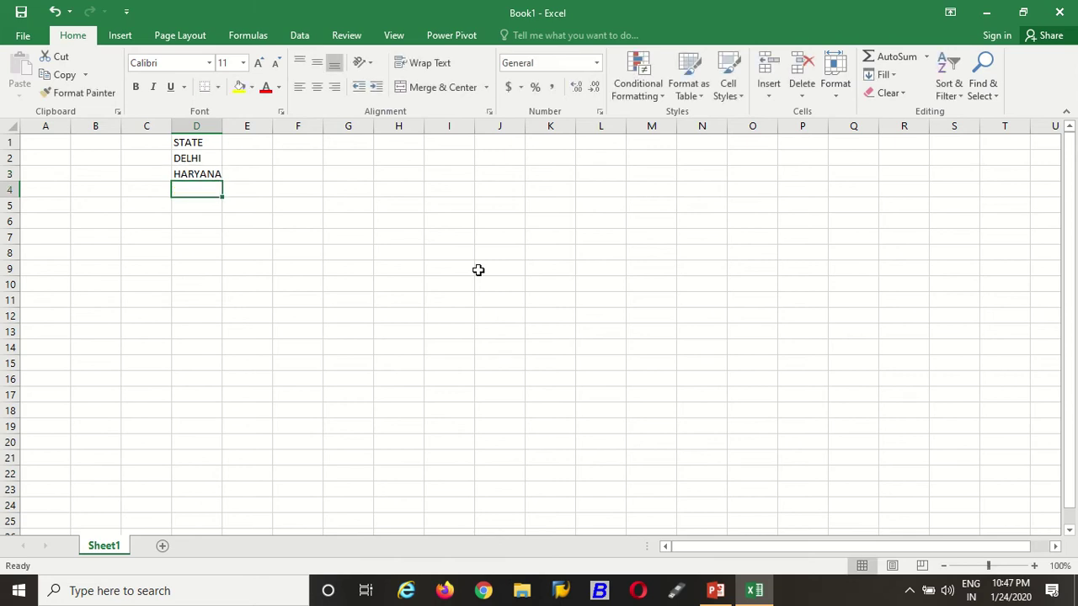
{"action": "type", "text": "GUJ"}
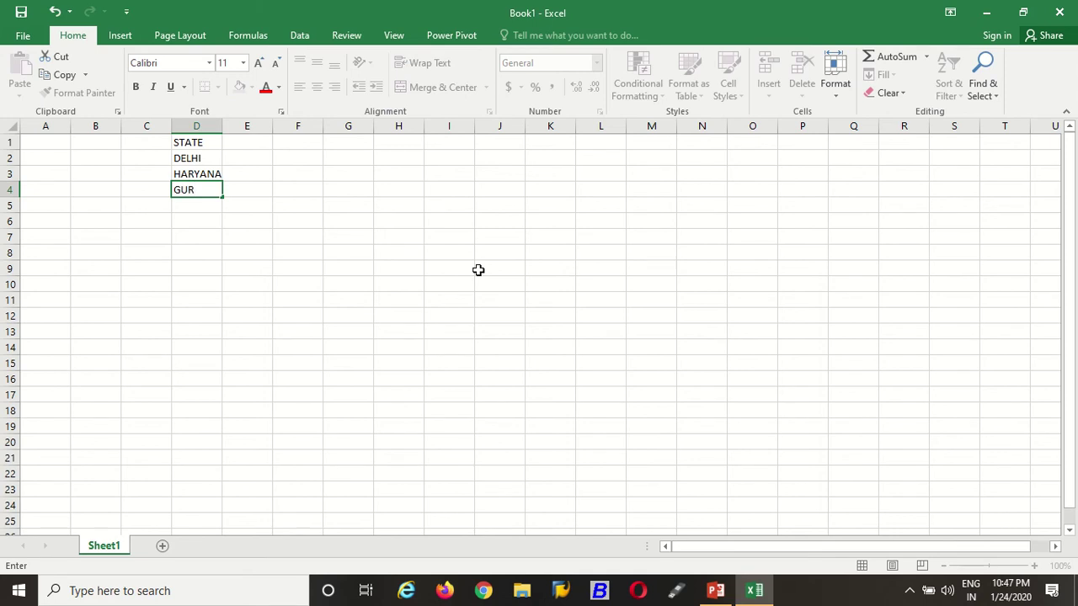
{"action": "type", "text": "RA"}
{"action": "type", "text": "T"}
{"action": "key", "text": "Return"}
{"action": "key", "text": "Up"}
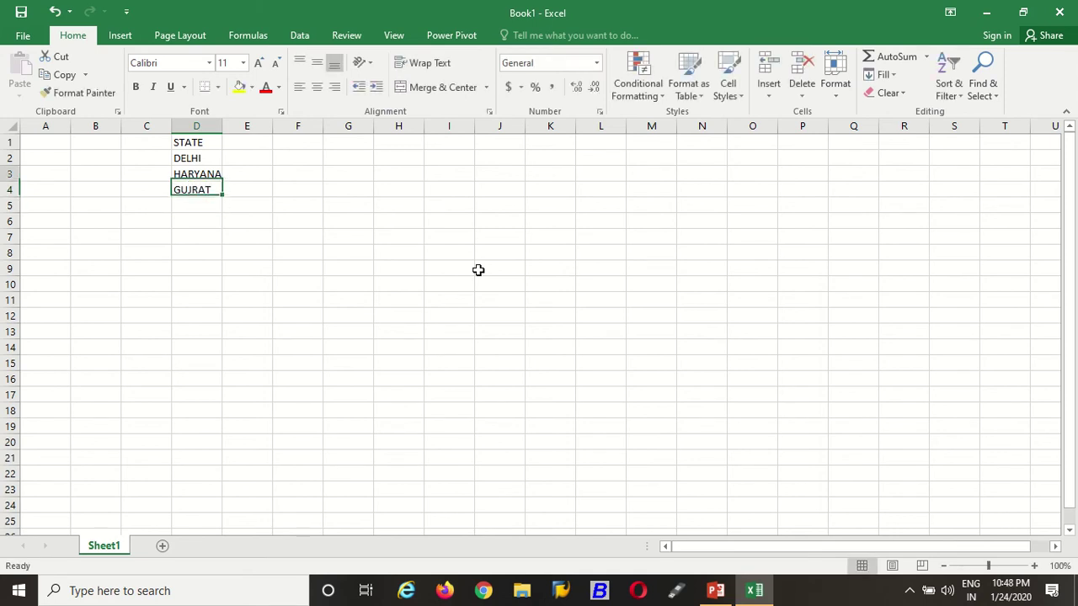
{"action": "key", "text": "Up"}
{"action": "key", "text": "Up"}
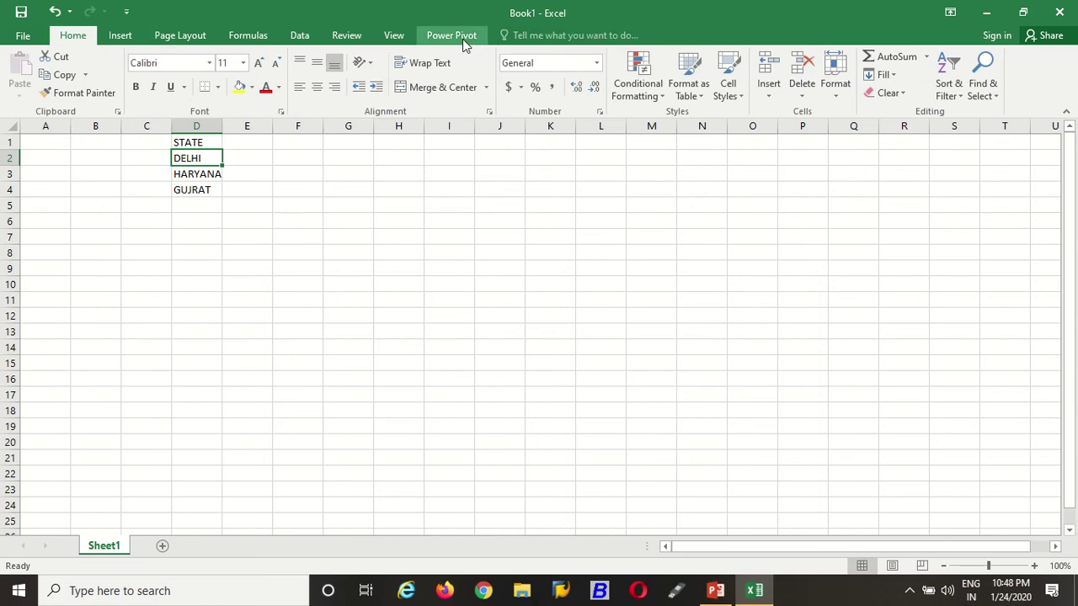
Show the Insert tab, check the 3D Map options, and select D2:D4 (DELHI to GUJRAT)
{"action": "left_click", "coordinate": [125, 38]}
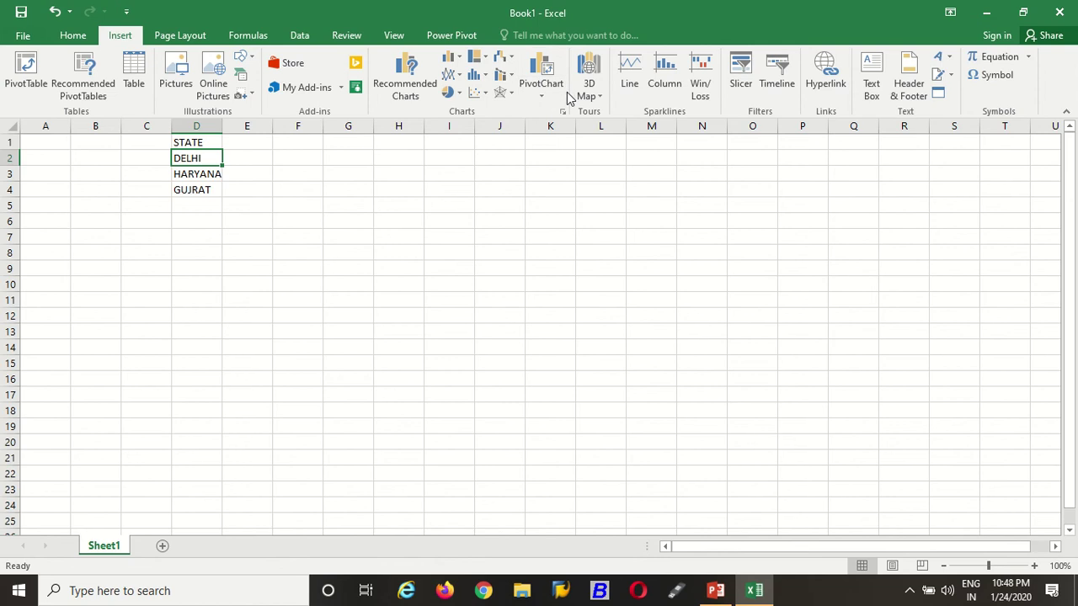
{"action": "left_click", "coordinate": [597, 99]}
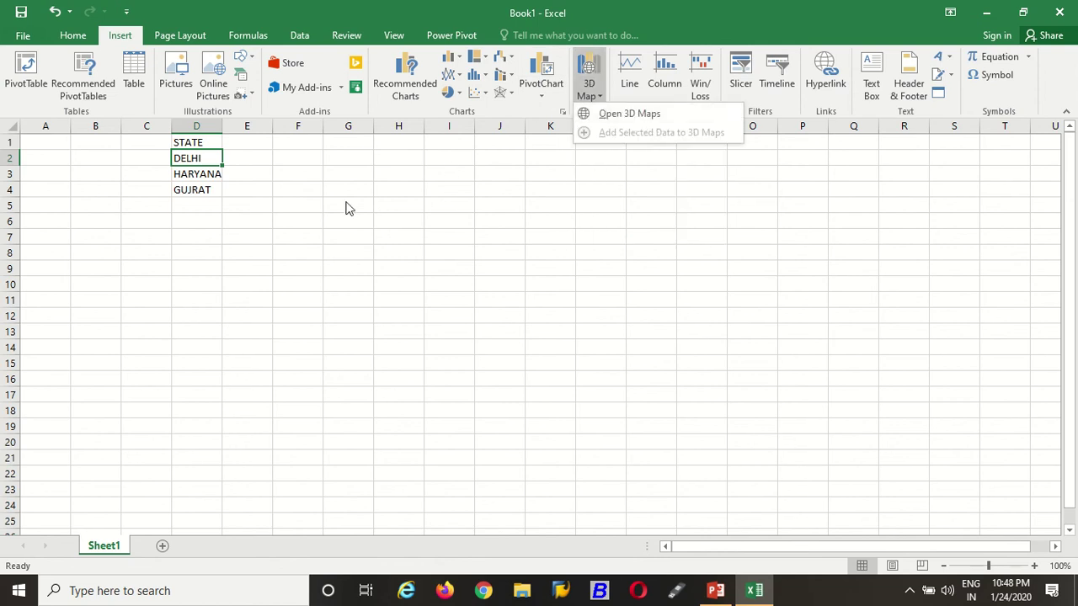
{"action": "left_click", "coordinate": [198, 228]}
{"action": "left_click", "coordinate": [224, 194]}
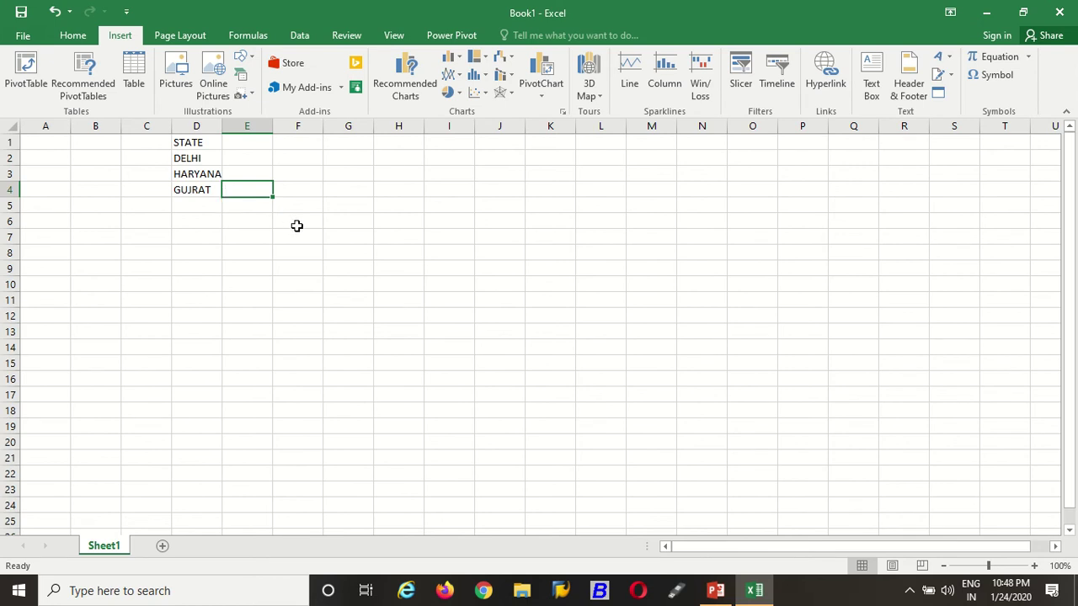
{"action": "left_click", "coordinate": [191, 159]}
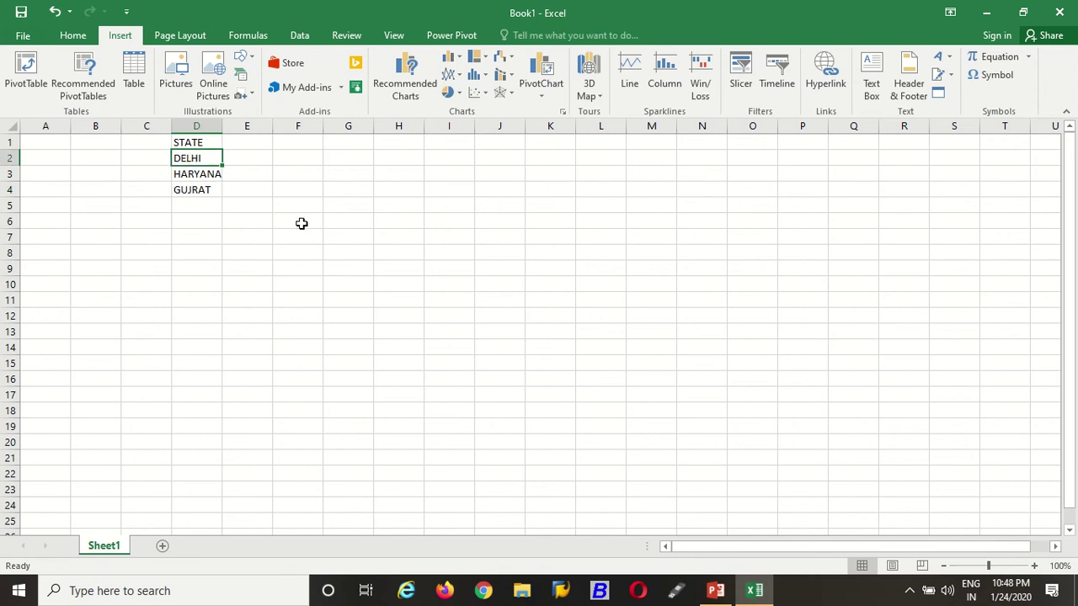
{"action": "key", "text": "shift+Down"}
{"action": "key", "text": "shift+Down"}
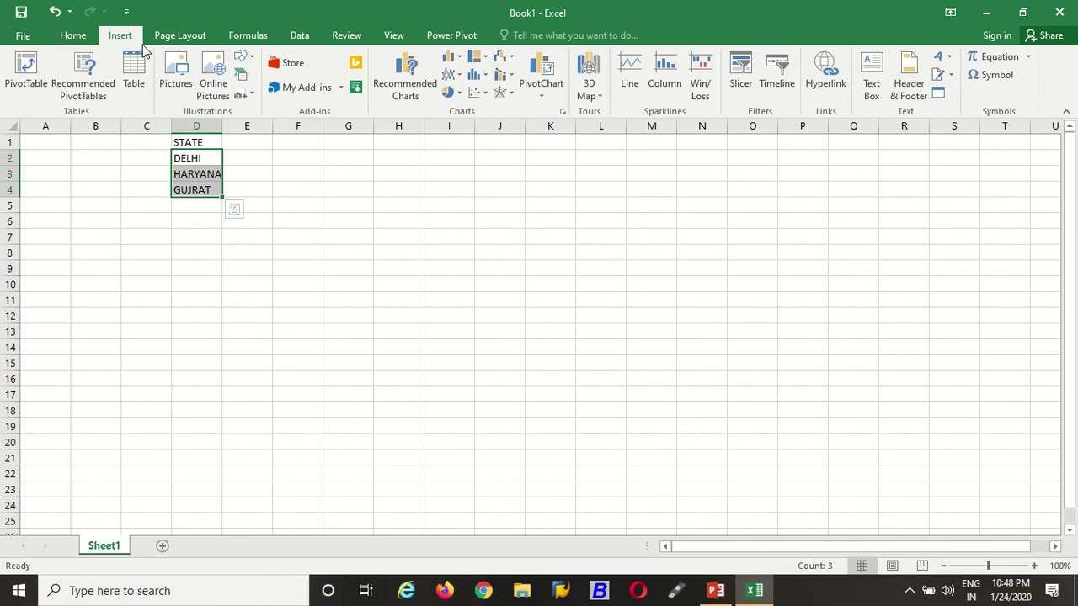
Open 3D Maps from Insert > 3D Map and dismiss the Bing mapping error
{"action": "left_click", "coordinate": [599, 99]}
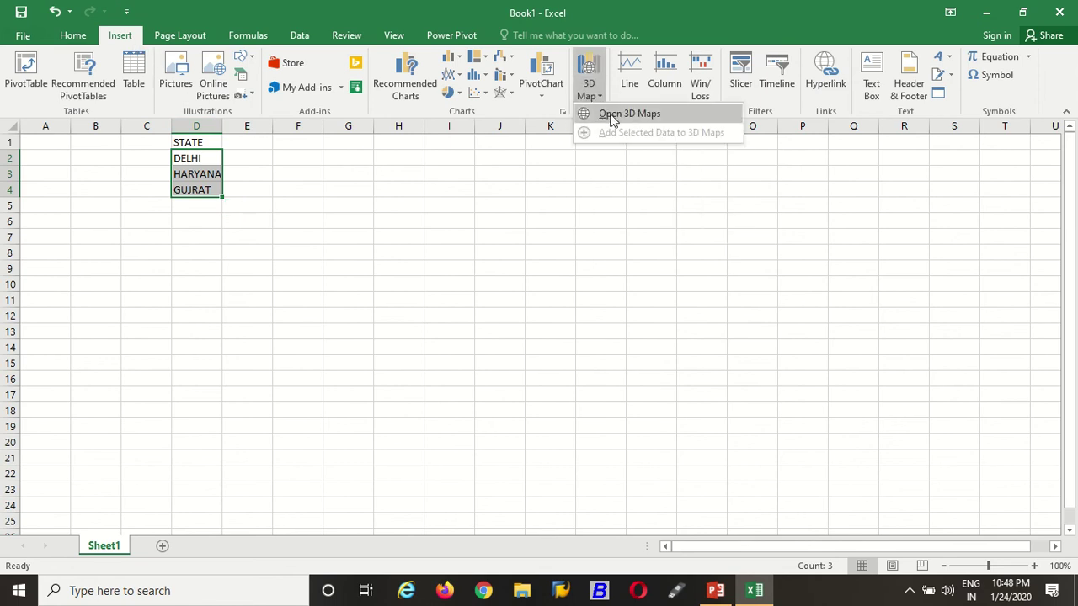
{"action": "left_click", "coordinate": [610, 114]}
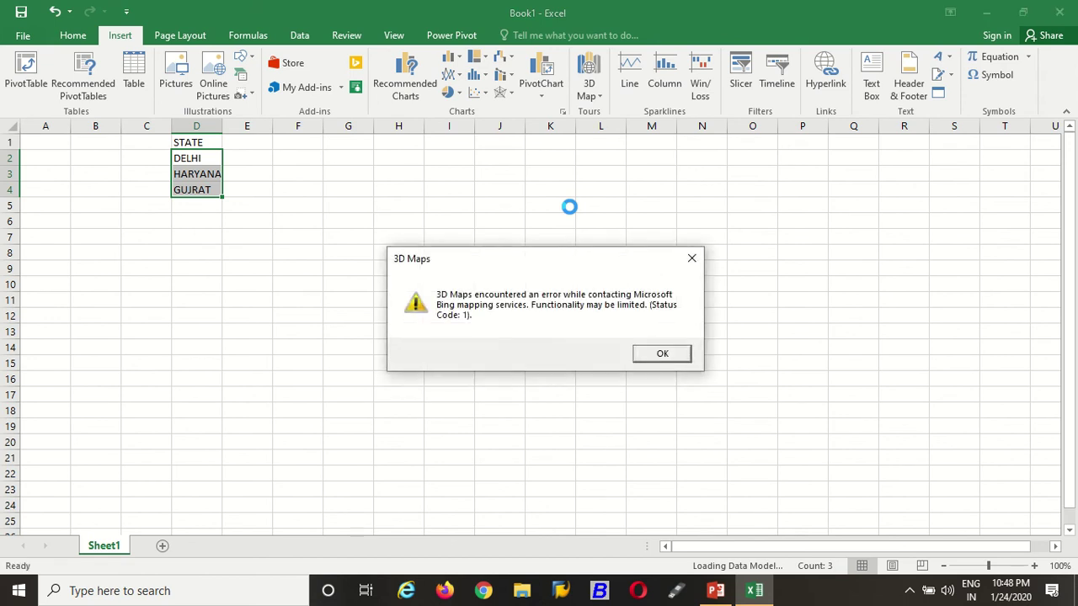
{"action": "left_click", "coordinate": [661, 354]}
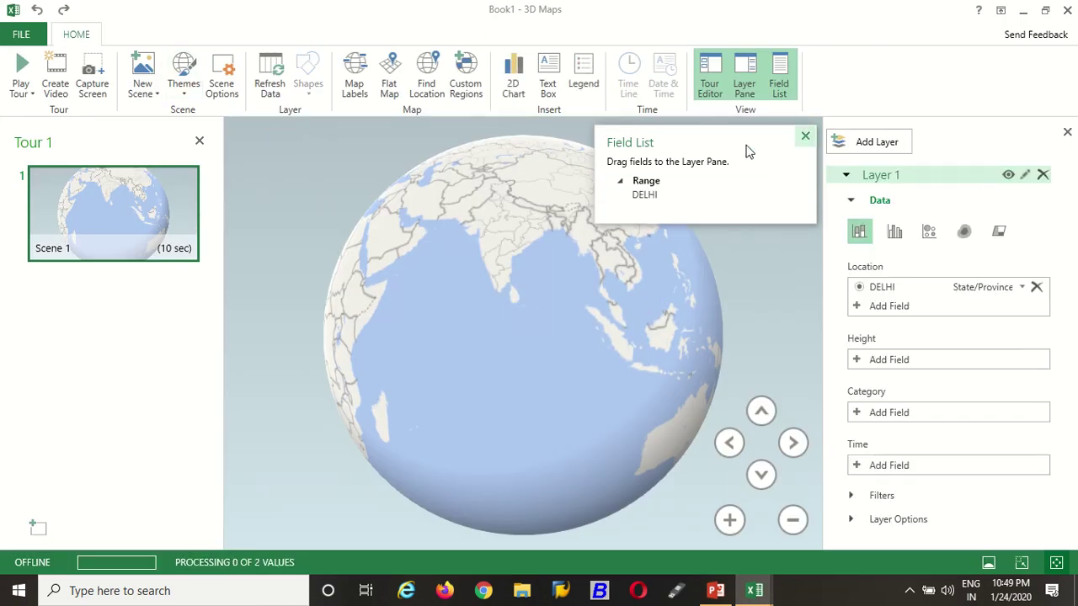
Move the field list panel right and view the New Scene dropdown choices
{"action": "left_click_drag", "start_coordinate": [719, 149], "coordinate": [913, 143]}
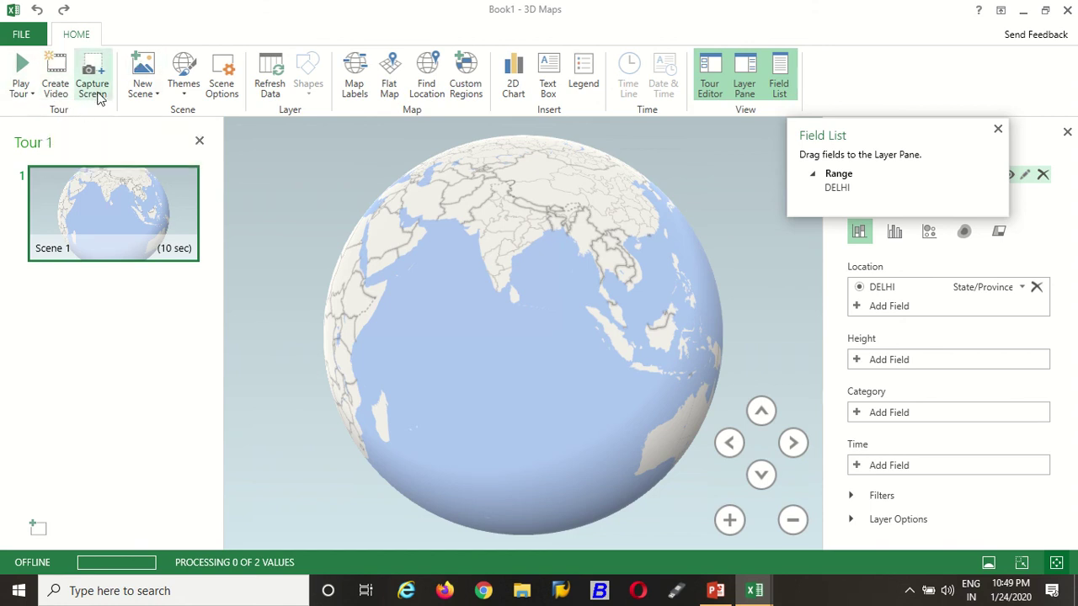
{"action": "left_click", "coordinate": [145, 89]}
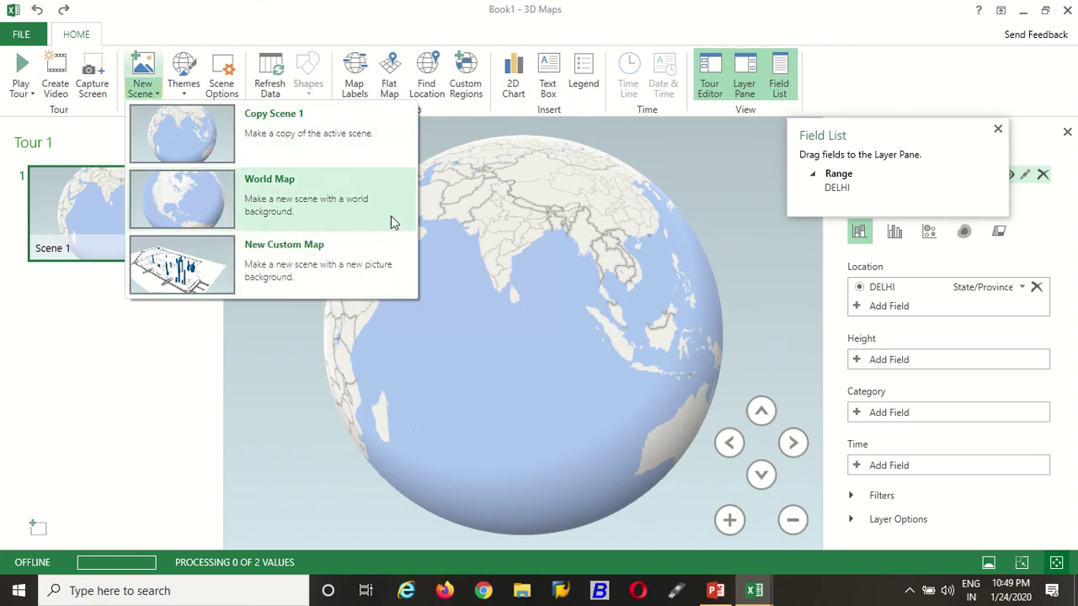
Try a dark map theme, then switch back to the first light theme with borders
{"action": "left_click", "coordinate": [512, 124]}
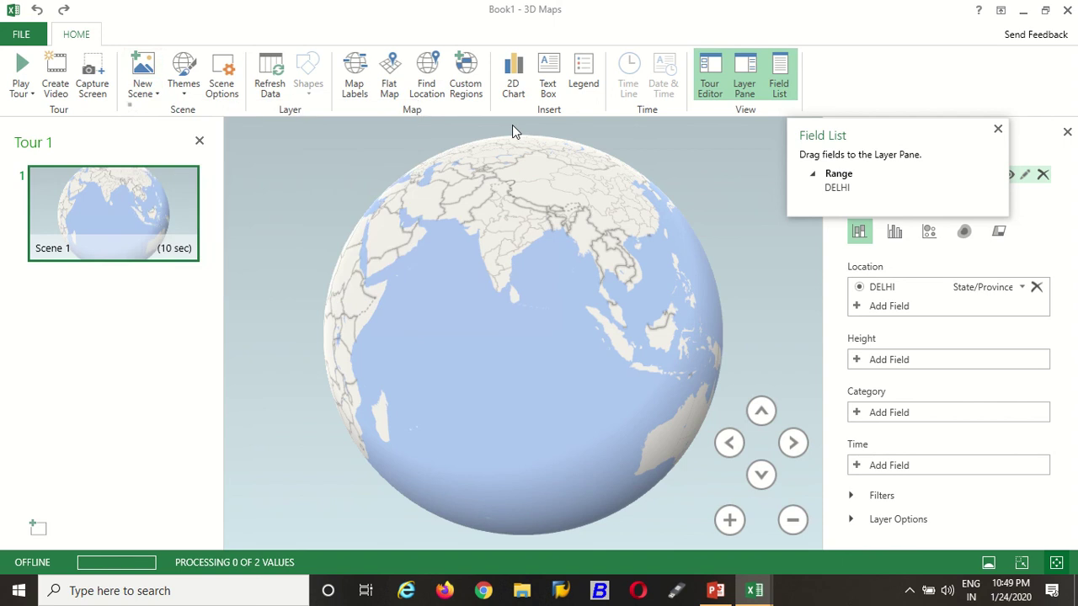
{"action": "left_click", "coordinate": [193, 99]}
{"action": "left_click", "coordinate": [253, 124]}
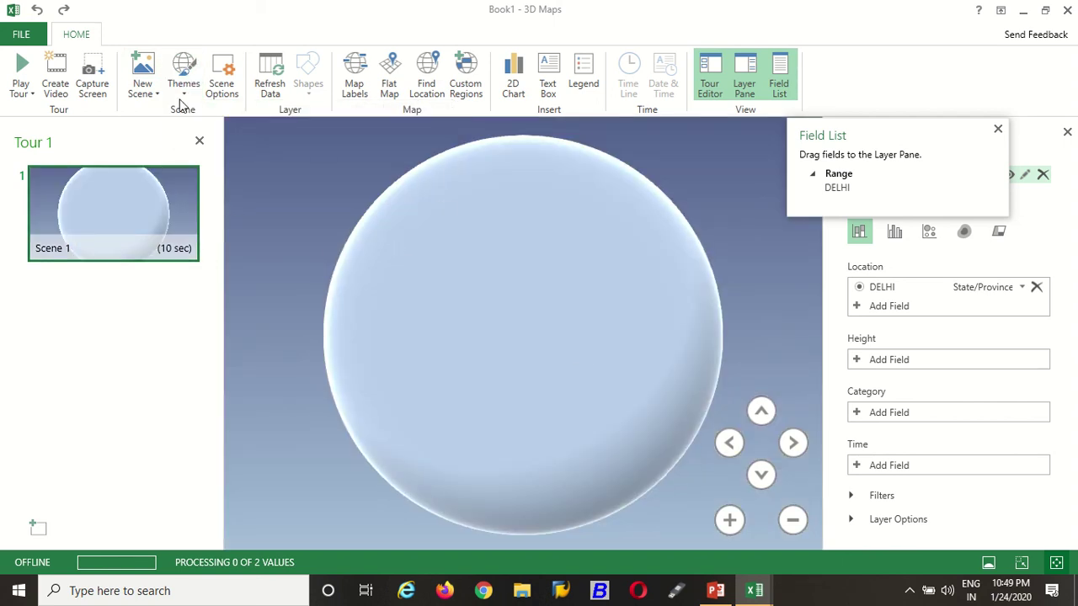
{"action": "left_click", "coordinate": [183, 97]}
{"action": "left_click", "coordinate": [212, 129]}
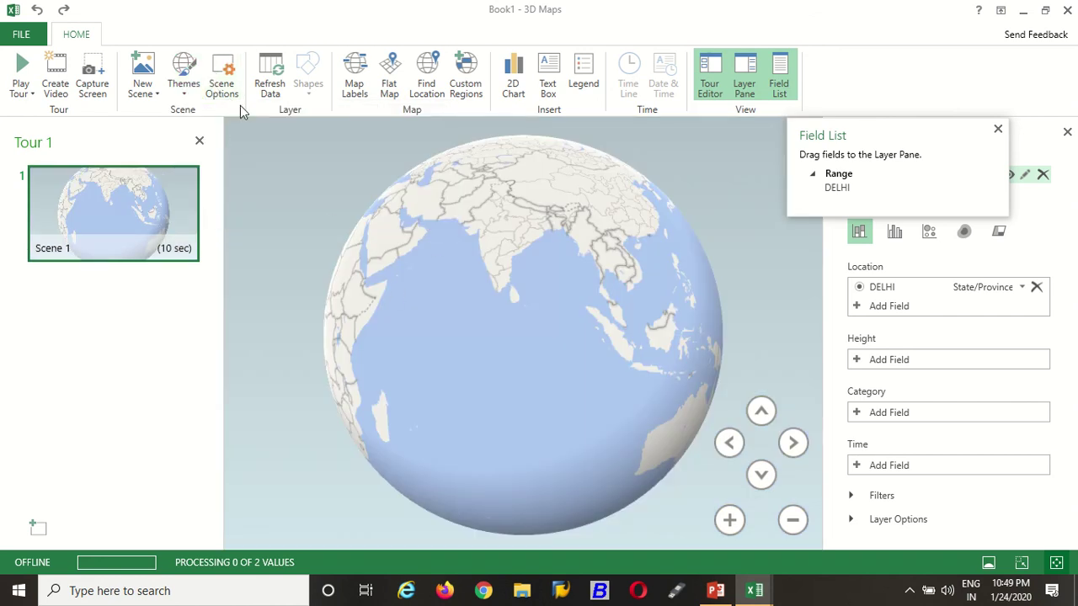
Turn on Map Labels, rotate and zoom the globe to India, and switch to Flat Map
{"action": "left_click", "coordinate": [358, 87]}
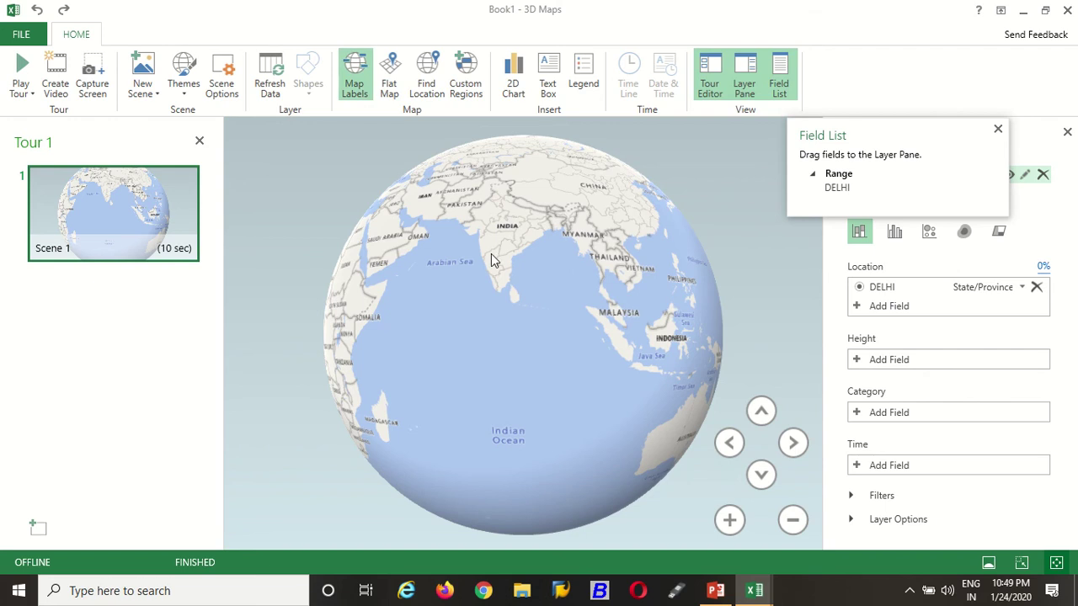
{"action": "left_click_drag", "start_coordinate": [497, 289], "coordinate": [516, 364]}
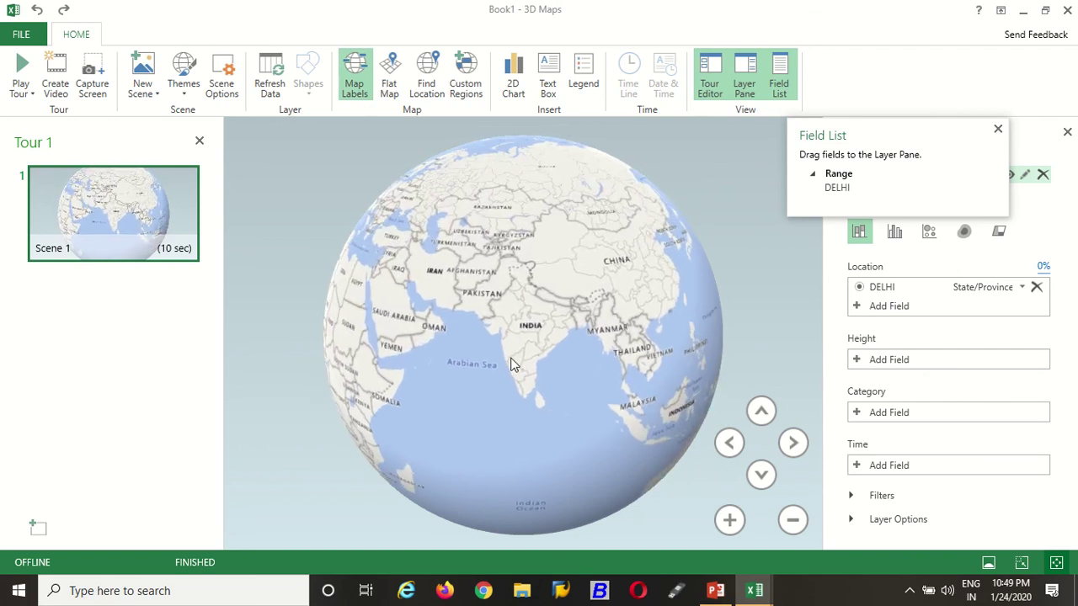
{"action": "left_click", "coordinate": [729, 520]}
{"action": "left_click", "coordinate": [729, 521]}
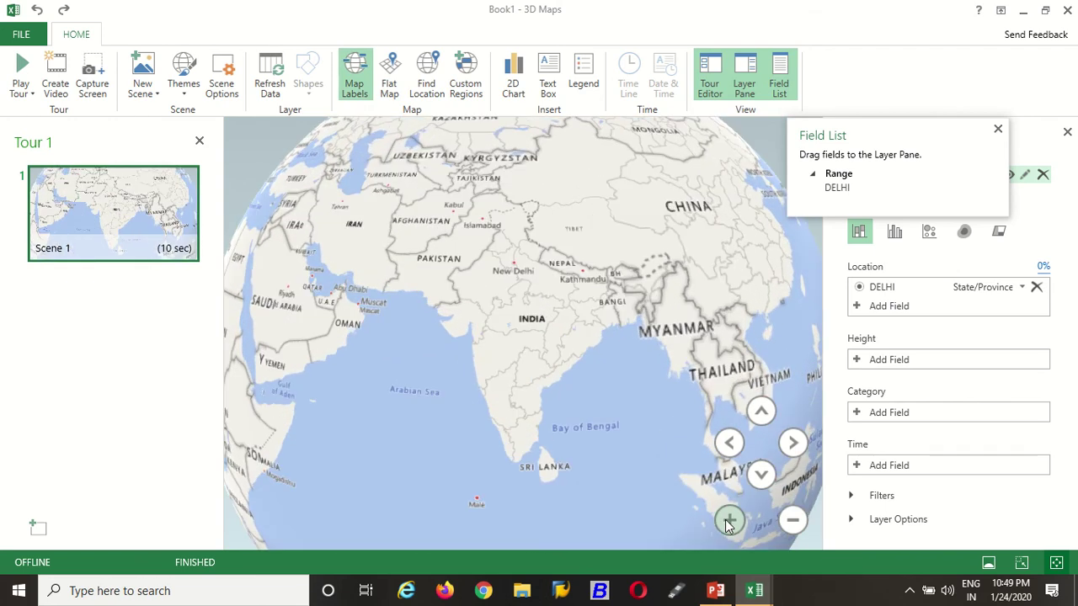
{"action": "left_click", "coordinate": [791, 520]}
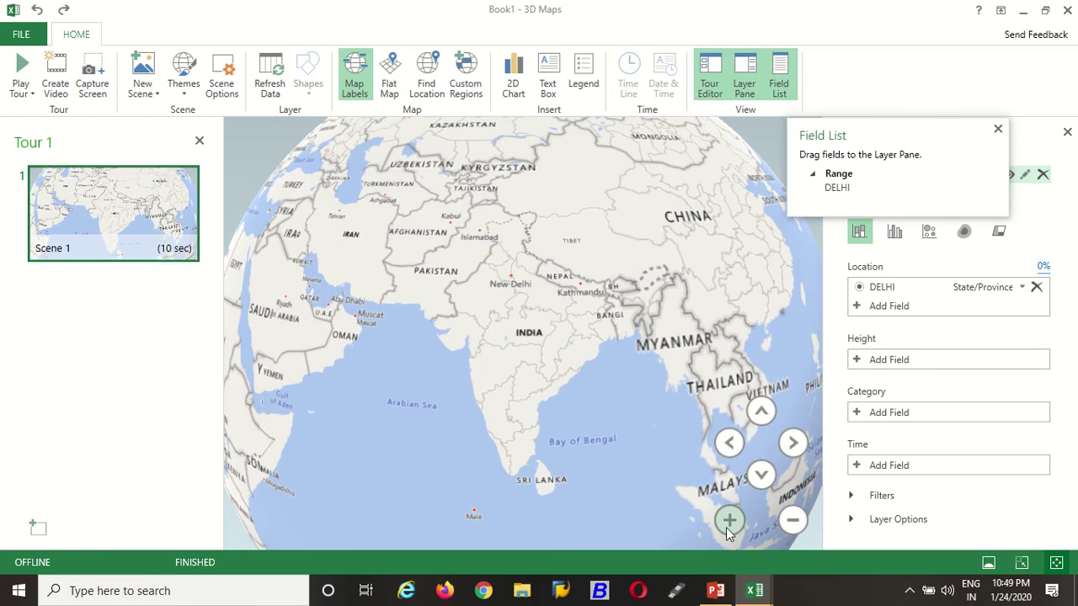
{"action": "left_click", "coordinate": [727, 527]}
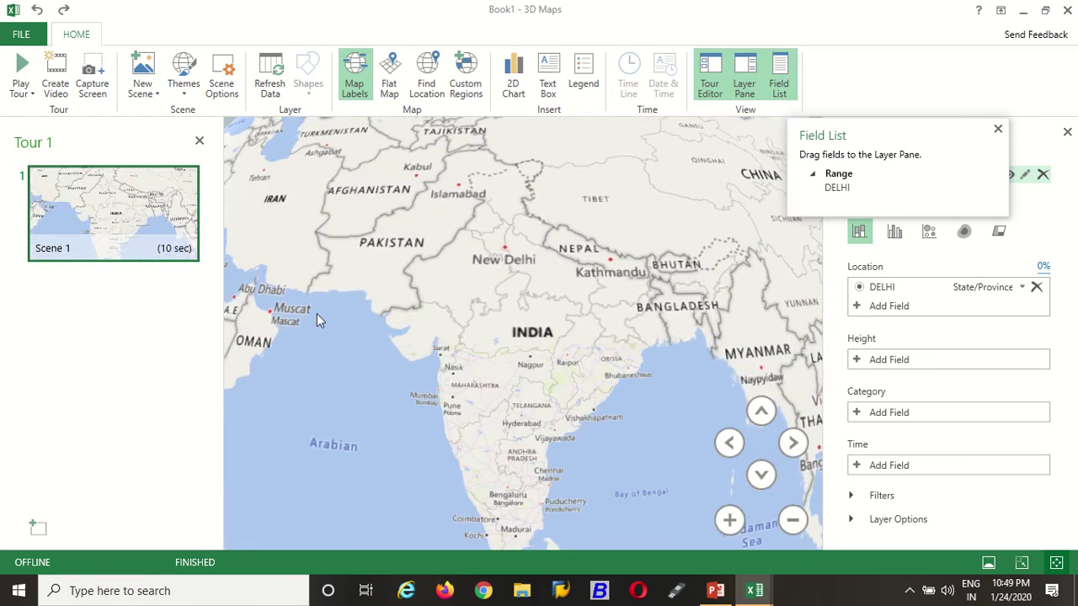
{"action": "left_click", "coordinate": [386, 88]}
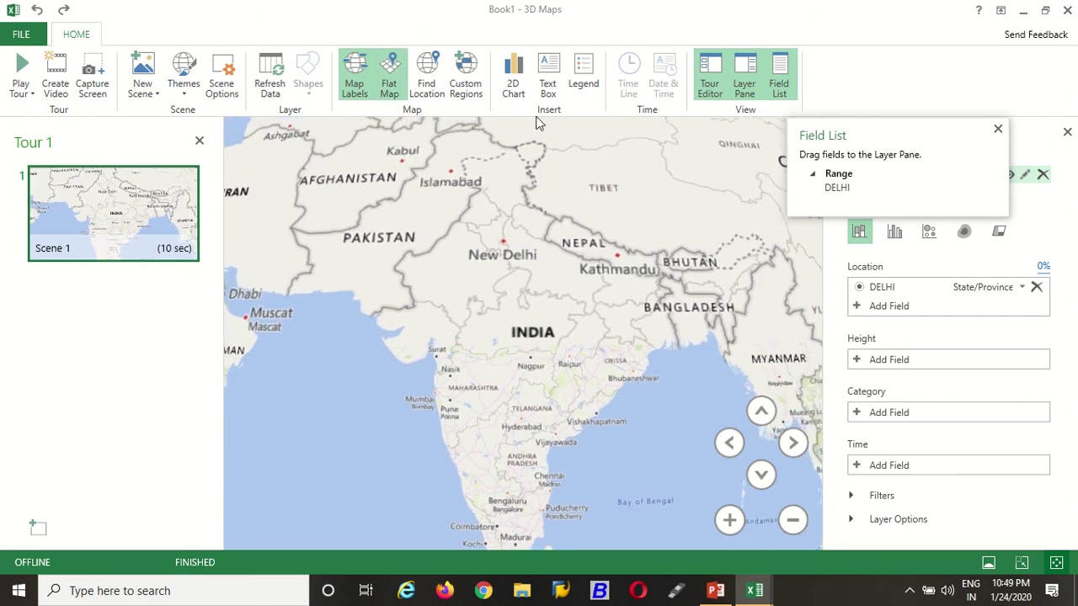
Open and close Custom Regions, then zoom in twice and pan to northern India
{"action": "left_click", "coordinate": [476, 90]}
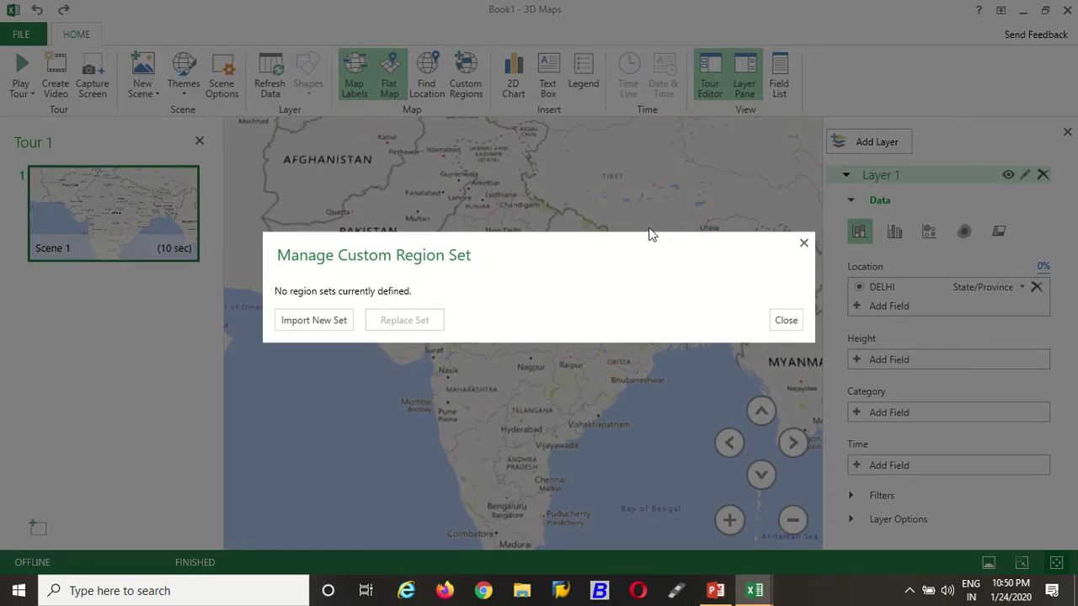
{"action": "left_click", "coordinate": [804, 243]}
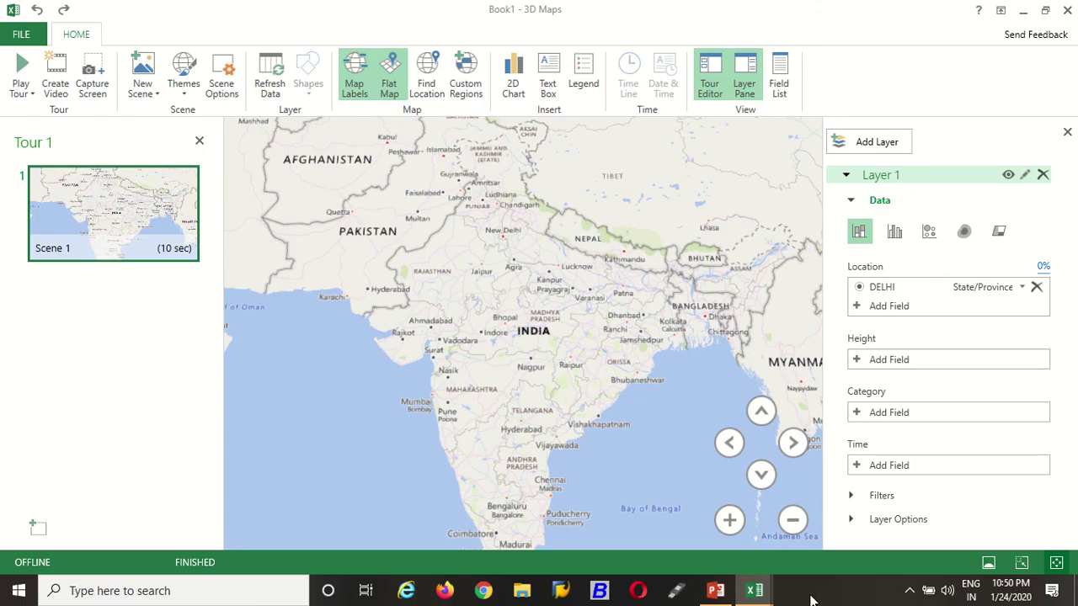
{"action": "left_click", "coordinate": [725, 521]}
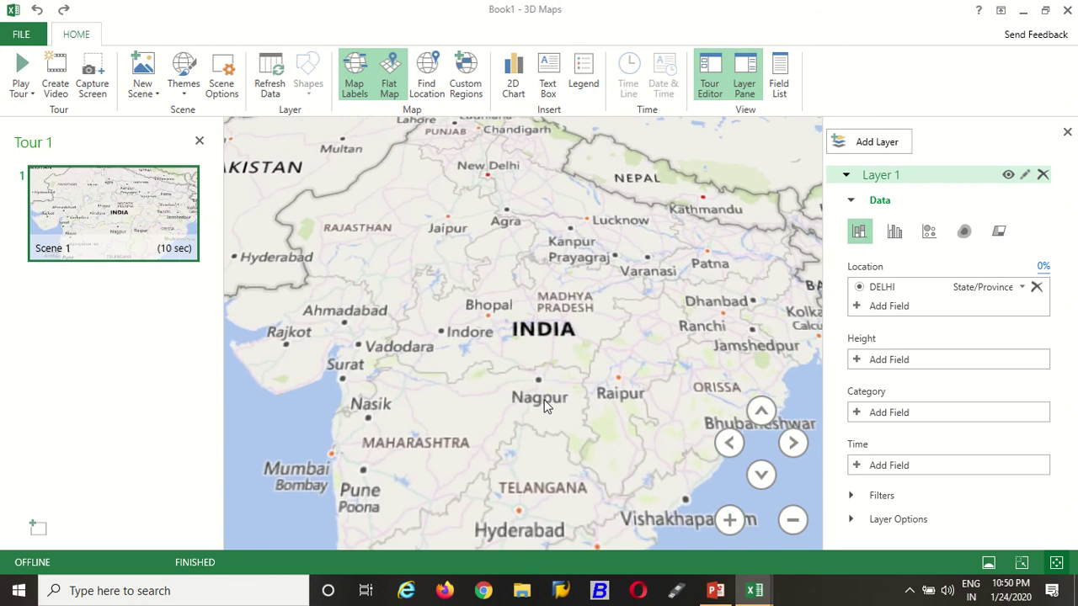
{"action": "left_click", "coordinate": [726, 520]}
{"action": "left_click_drag", "start_coordinate": [472, 345], "coordinate": [355, 164]}
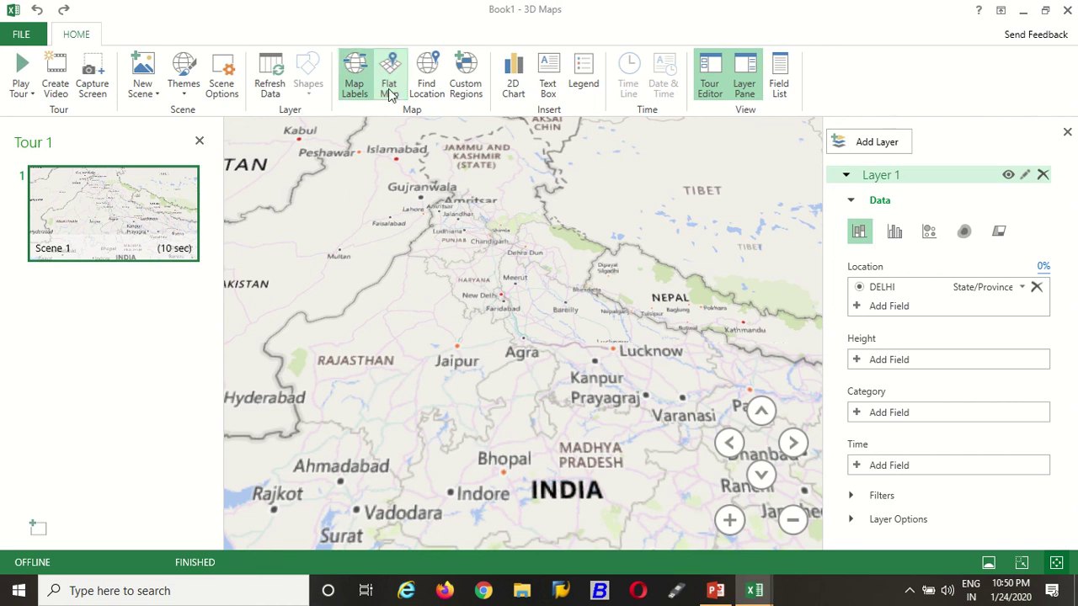
Try the second map theme, then revert to the first light theme
{"action": "left_click", "coordinate": [182, 80]}
{"action": "left_click", "coordinate": [261, 133]}
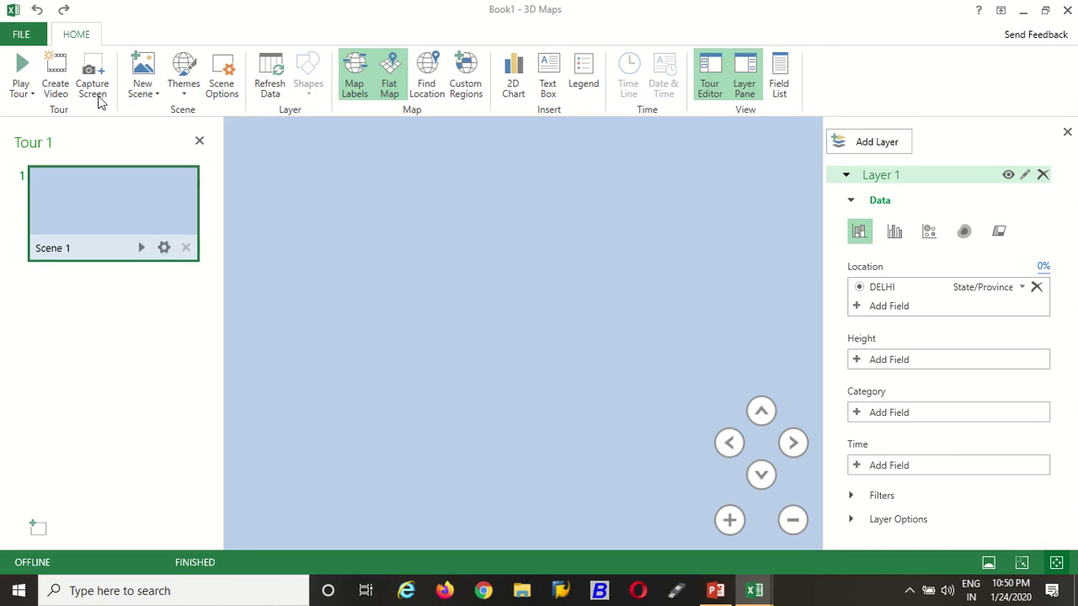
{"action": "left_click", "coordinate": [183, 74]}
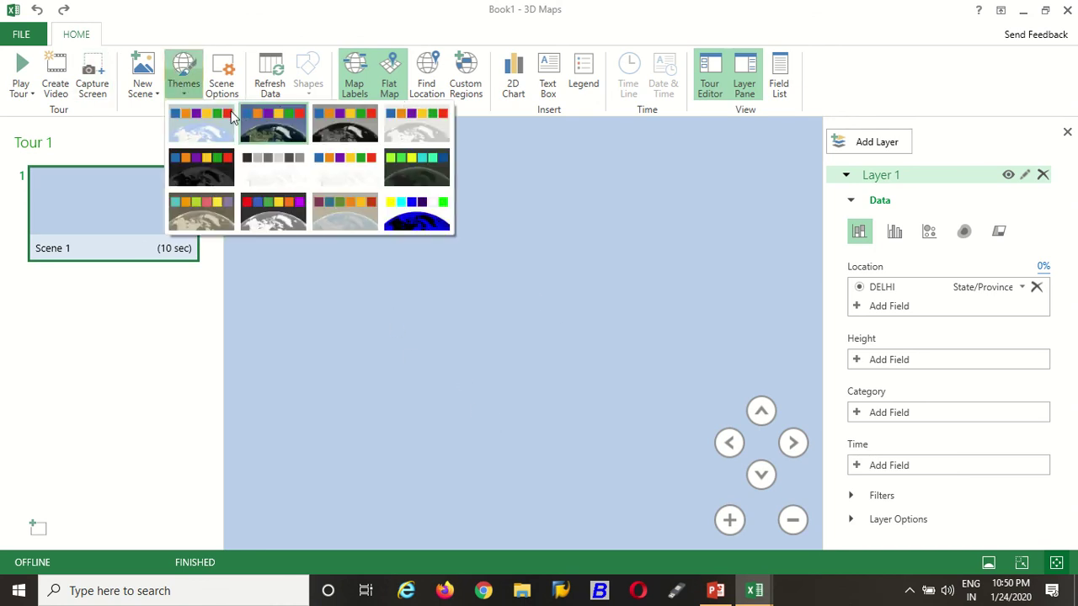
{"action": "left_click", "coordinate": [189, 123]}
Pan the flat map to centre on central India, then switch back to the workbook
{"action": "left_click_drag", "start_coordinate": [418, 282], "coordinate": [689, 305]}
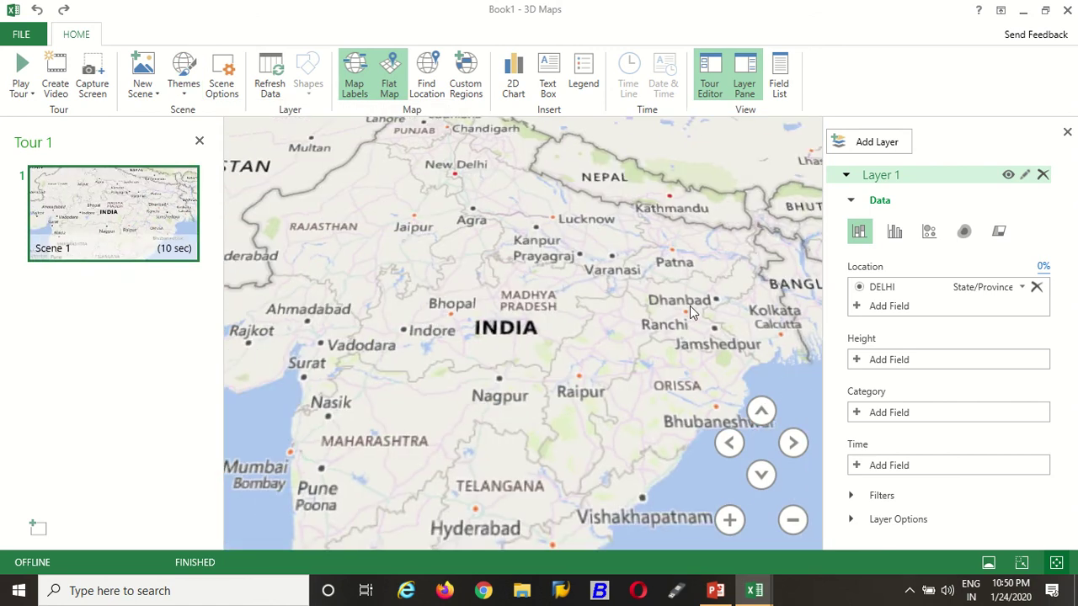
{"action": "left_click_drag", "start_coordinate": [531, 371], "coordinate": [515, 415]}
{"action": "left_click_drag", "start_coordinate": [489, 331], "coordinate": [507, 278]}
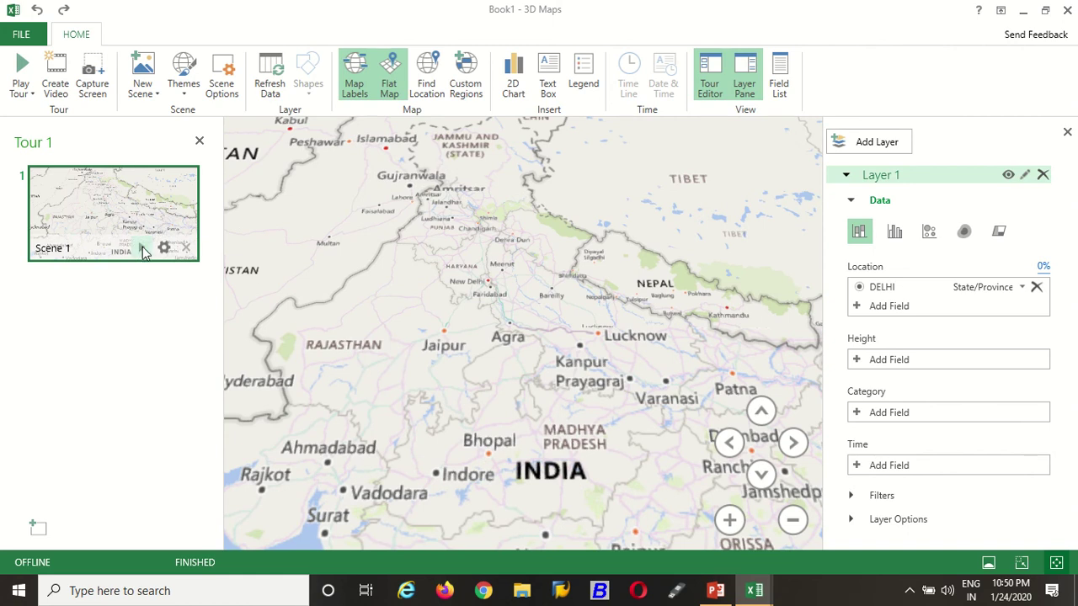
{"action": "key", "text": "alt+Tab"}
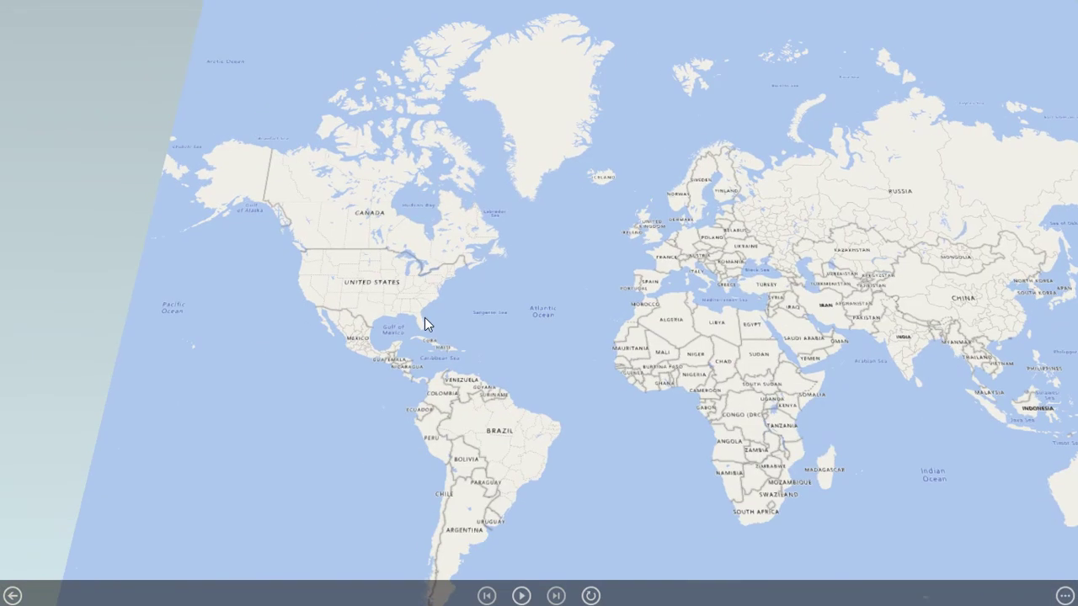
Zoom the full-screen tour into the Atlantic between the Americas, Europe and Africa
{"action": "scroll", "coordinate": [420, 318], "scroll_direction": "up", "scroll_amount": 3}
{"action": "scroll", "coordinate": [420, 318], "scroll_direction": "up", "scroll_amount": 2}
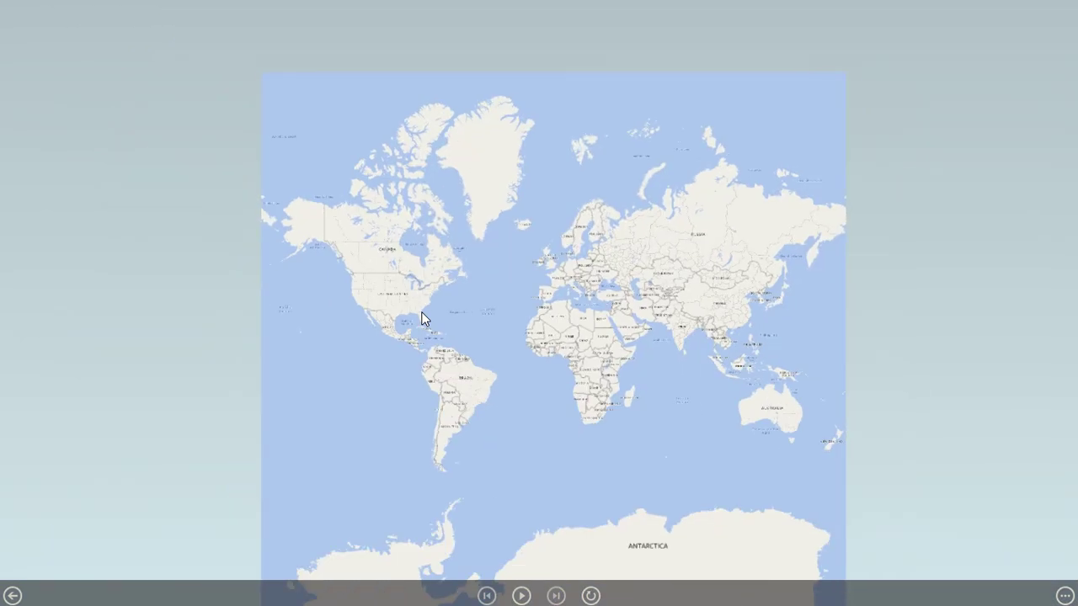
{"action": "scroll", "coordinate": [421, 318], "scroll_direction": "up", "scroll_amount": 5}
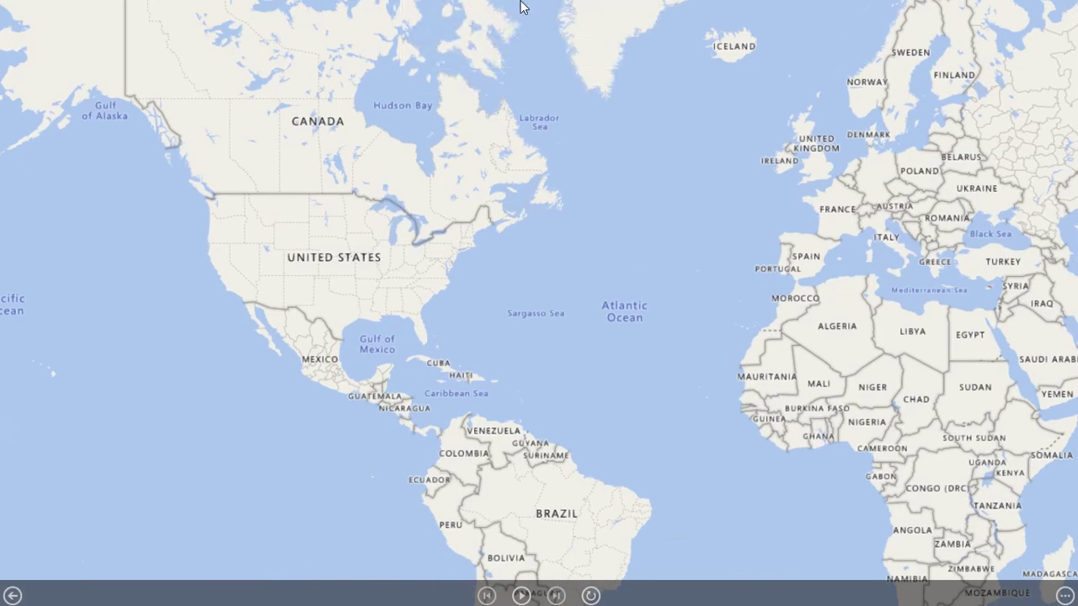
{"action": "mouse_move", "coordinate": [457, 15]}
{"action": "mouse_move", "coordinate": [369, 3]}
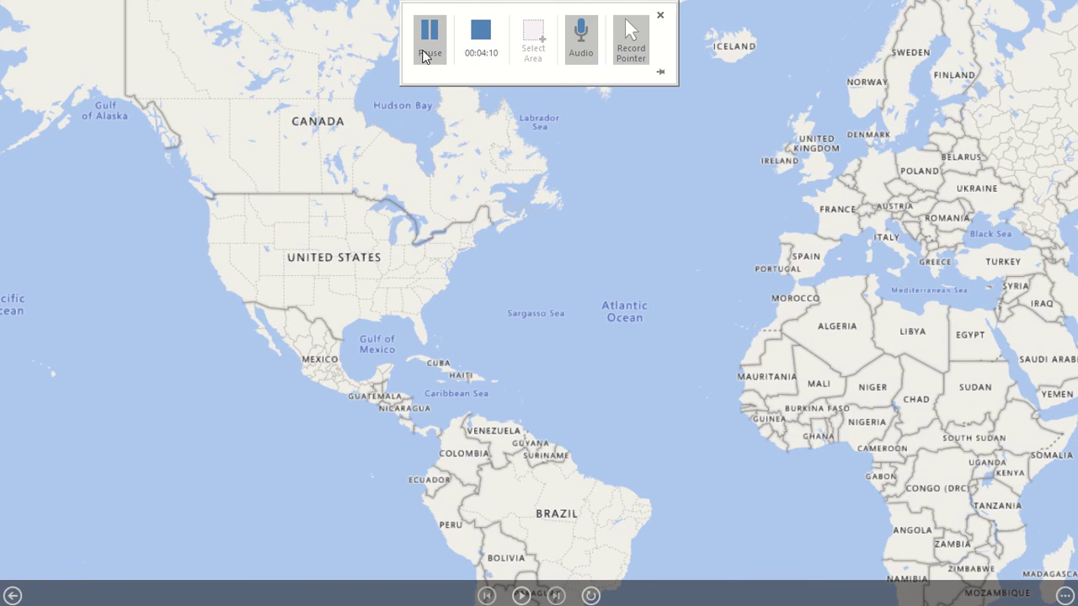